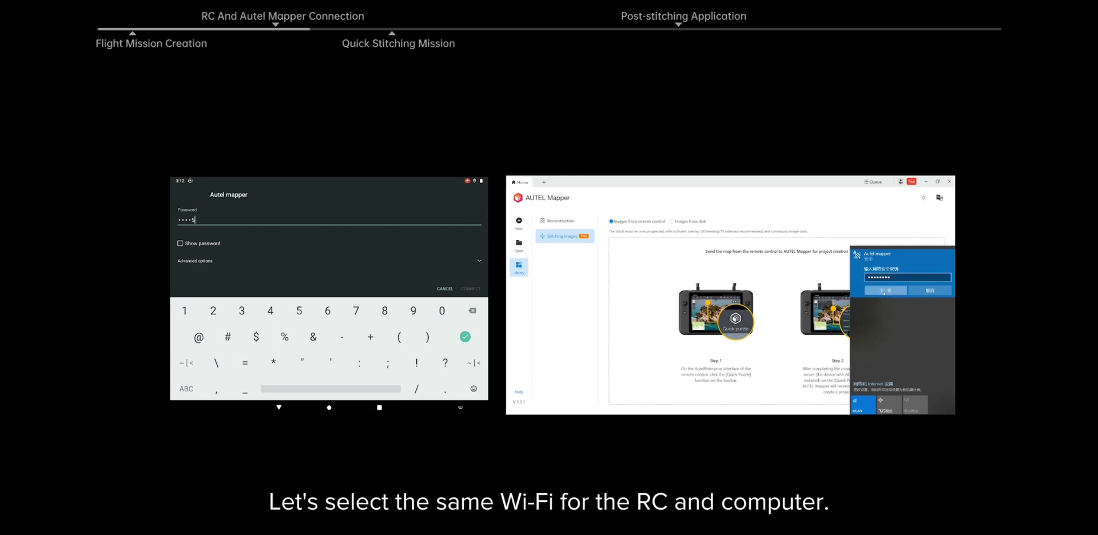
Join the controller to the shared Wi-Fi network so it can send images to Autel Mapper
left_click(885, 290)
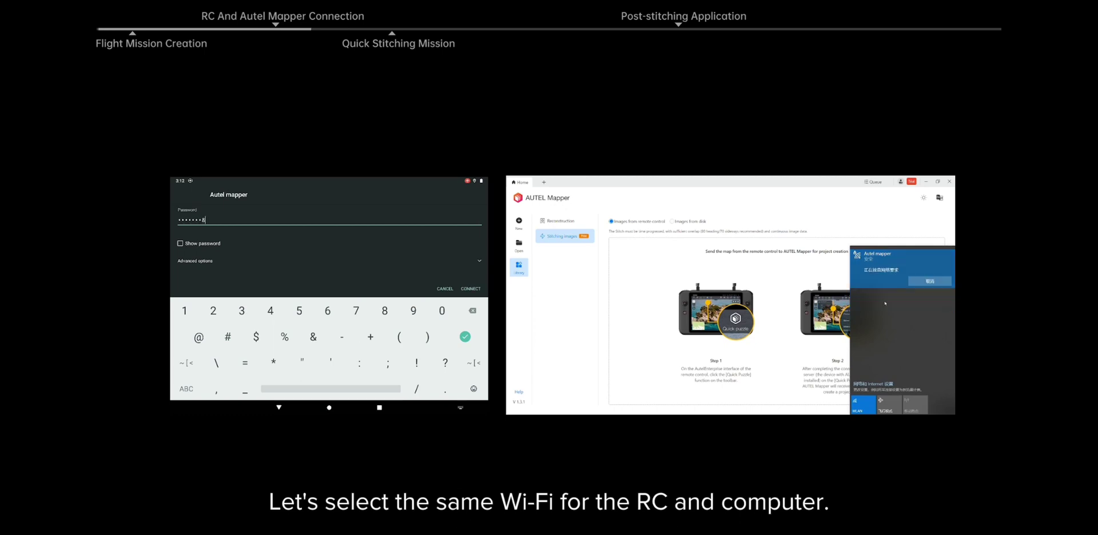
key("Return")
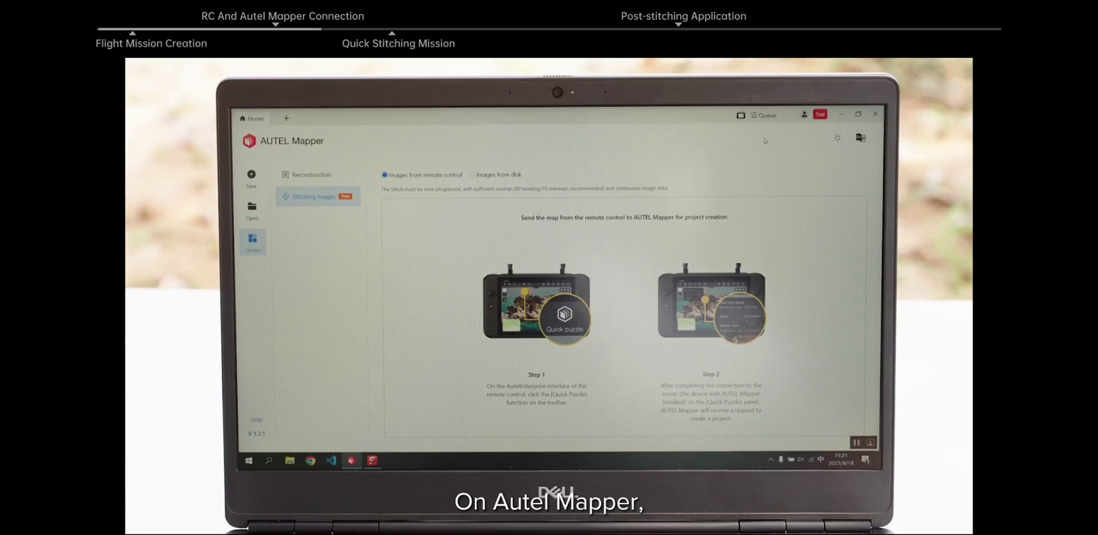
mouse_move(807, 119)
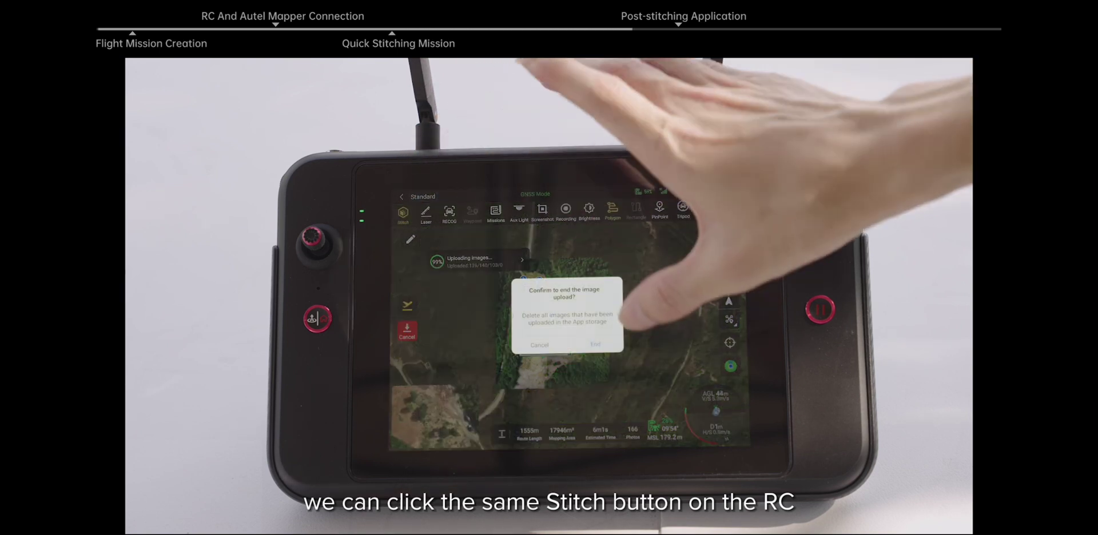
End the image upload on the controller so all 139 photos reach the project
left_click(595, 344)
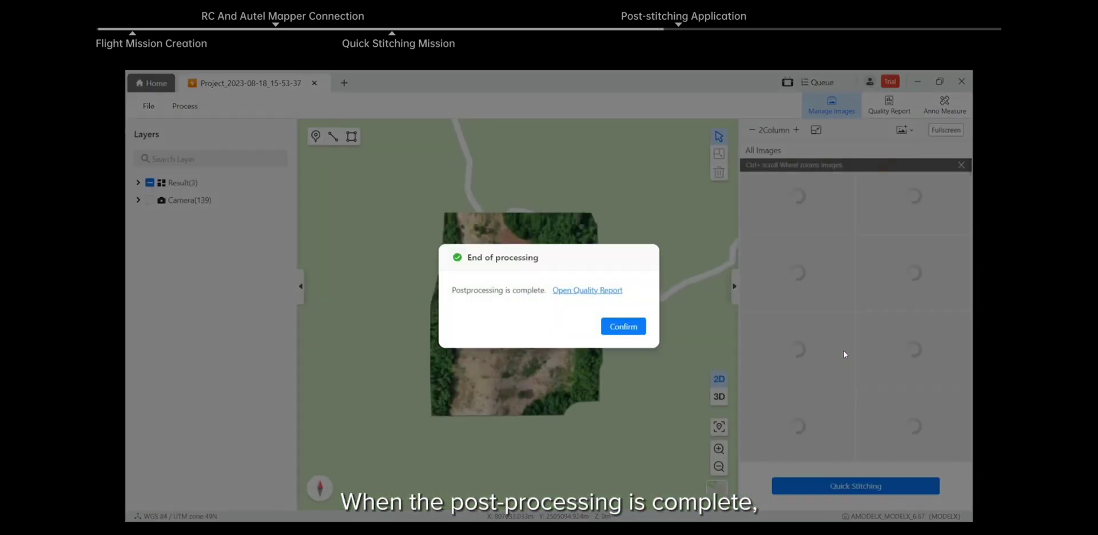
Turn on the DSM layer under Result(3), lower its colour range top, and view the site in 3D
left_click(623, 326)
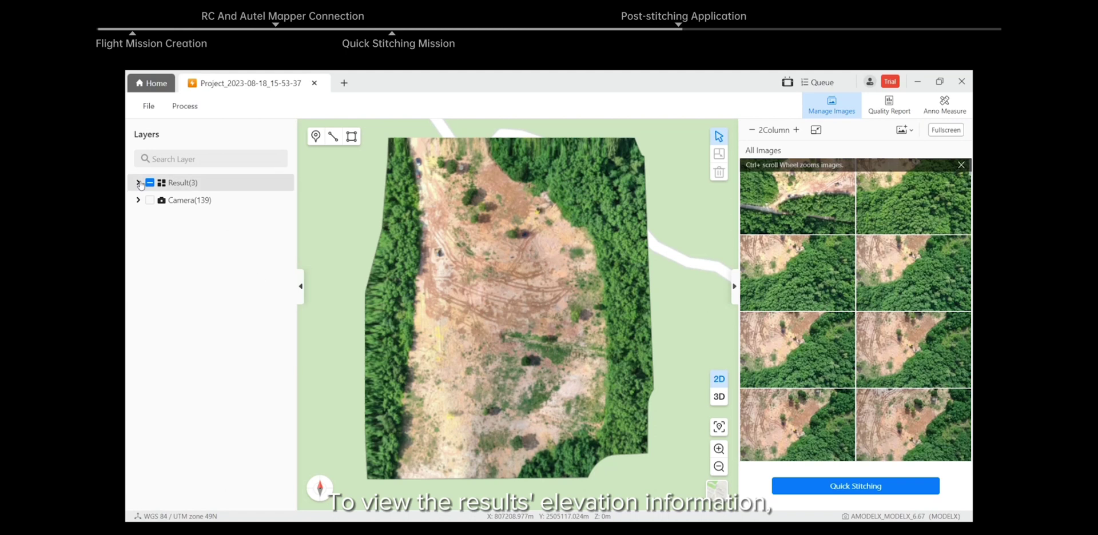
left_click(138, 182)
left_click(162, 218)
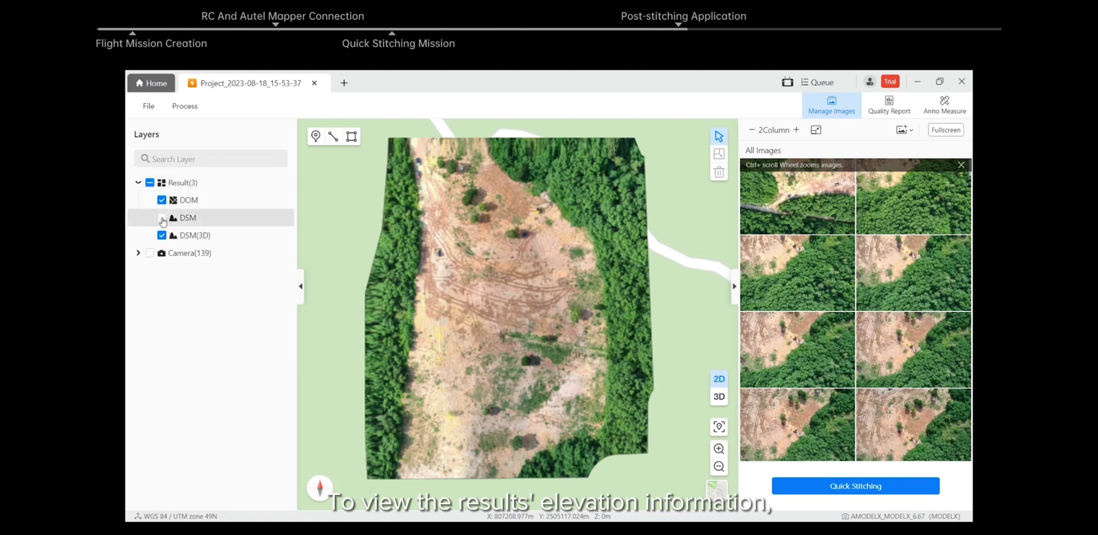
left_click(162, 220)
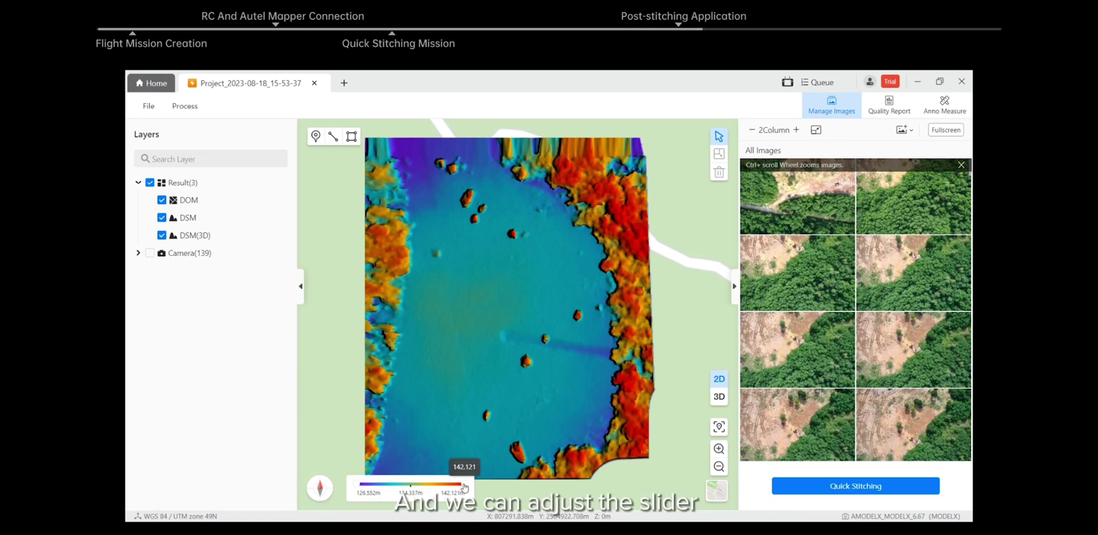
mouse_move(464, 486)
left_mouse_down()
mouse_move(377, 485)
mouse_move(466, 485)
left_mouse_up()
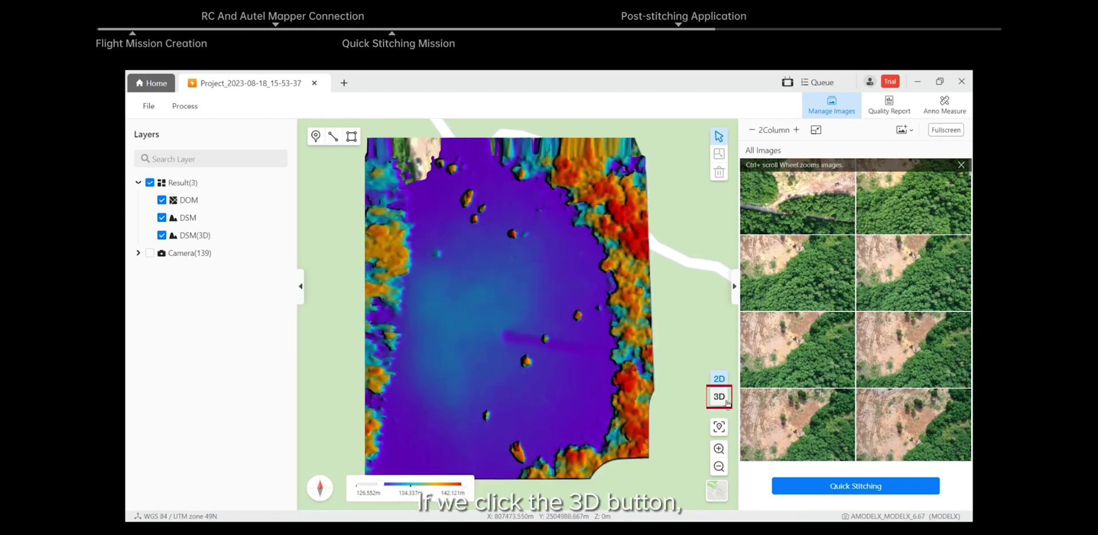
left_click(726, 402)
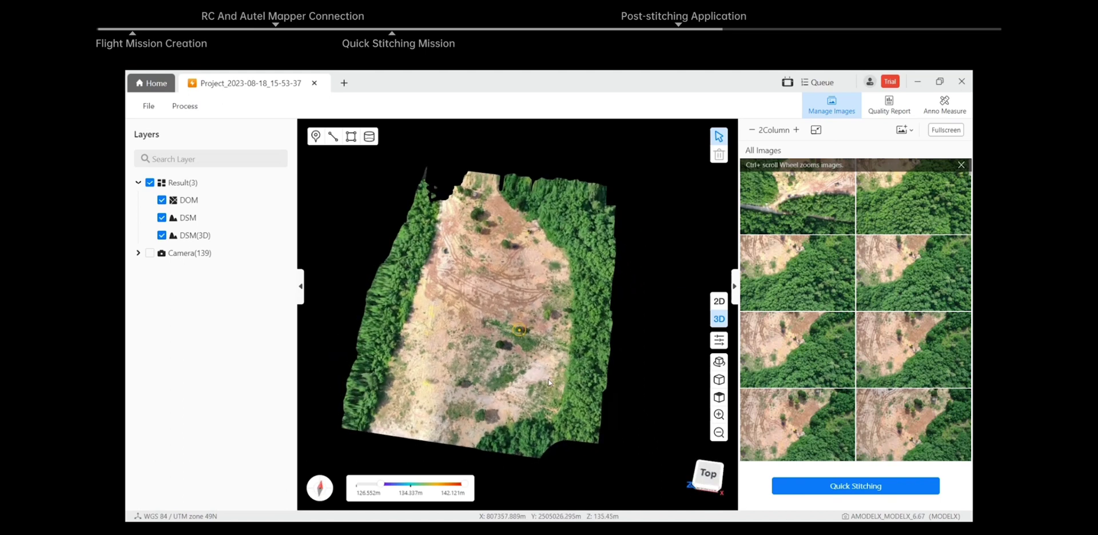
Tilt the 3D terrain, test the height slider, then return to the flat 126.552–142.121 m DSM map
mouse_move(516, 329)
left_mouse_down()
mouse_move(522, 299)
mouse_move(541, 297)
mouse_move(549, 337)
mouse_move(503, 412)
left_mouse_up()
mouse_move(444, 485)
left_mouse_down()
mouse_move(389, 485)
mouse_move(463, 485)
mouse_move(374, 490)
mouse_move(461, 490)
left_mouse_up()
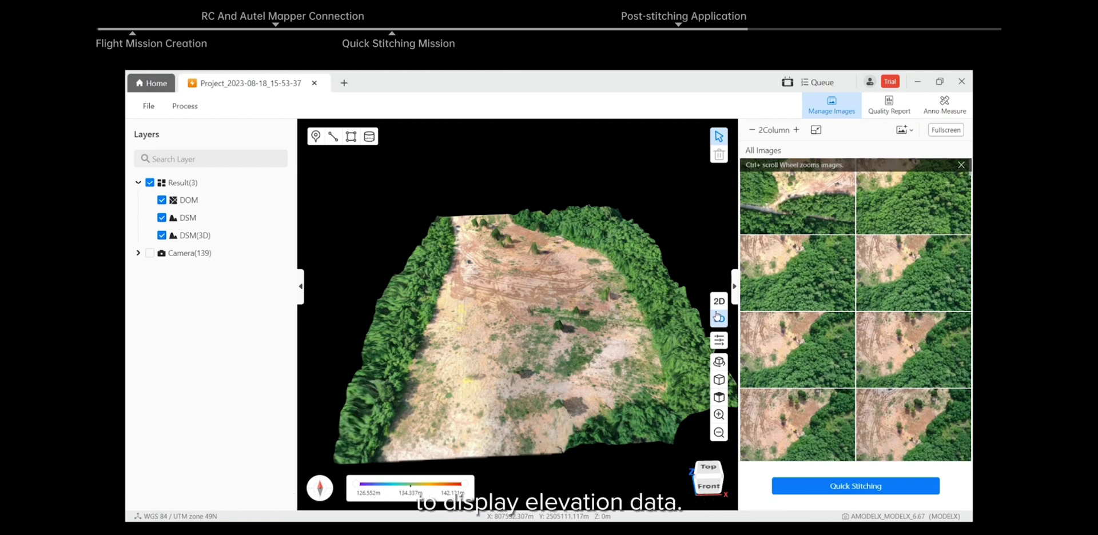
left_click(718, 301)
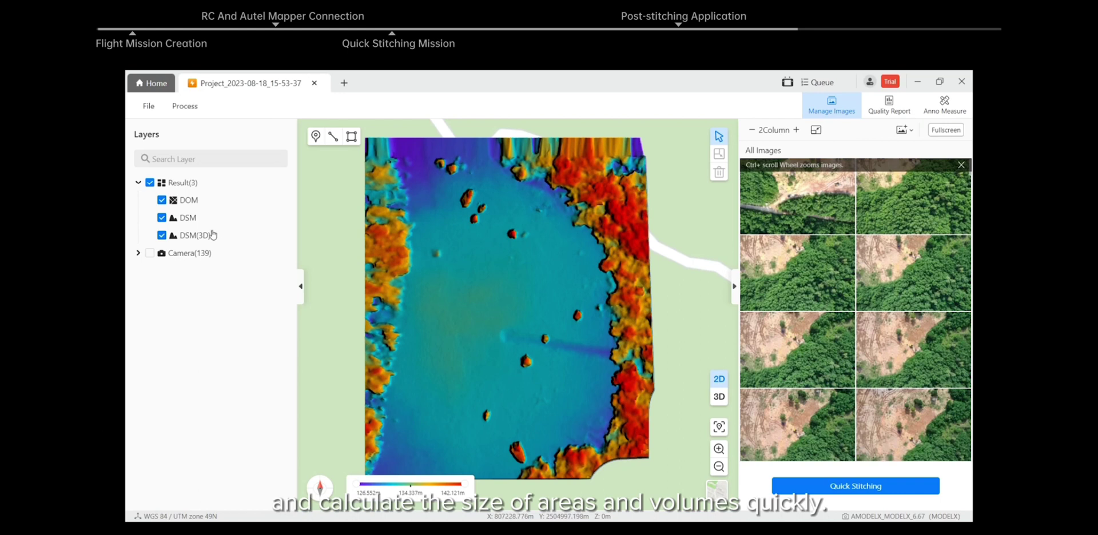
Hide the DSM layer and mark a point on the bare ground to read its coordinates
left_click(162, 218)
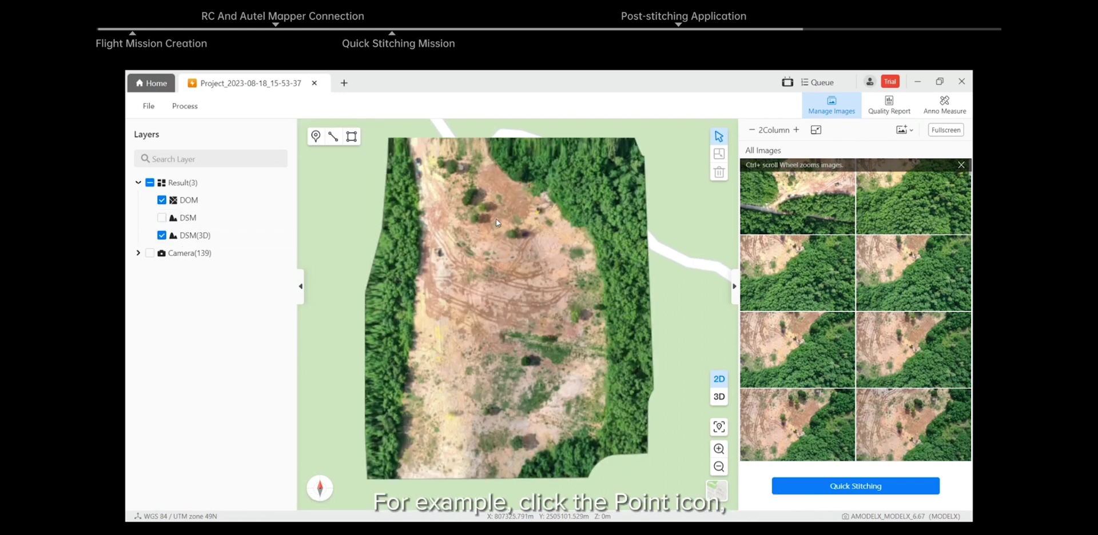
left_click(315, 136)
scroll(546, 211, "up", 3)
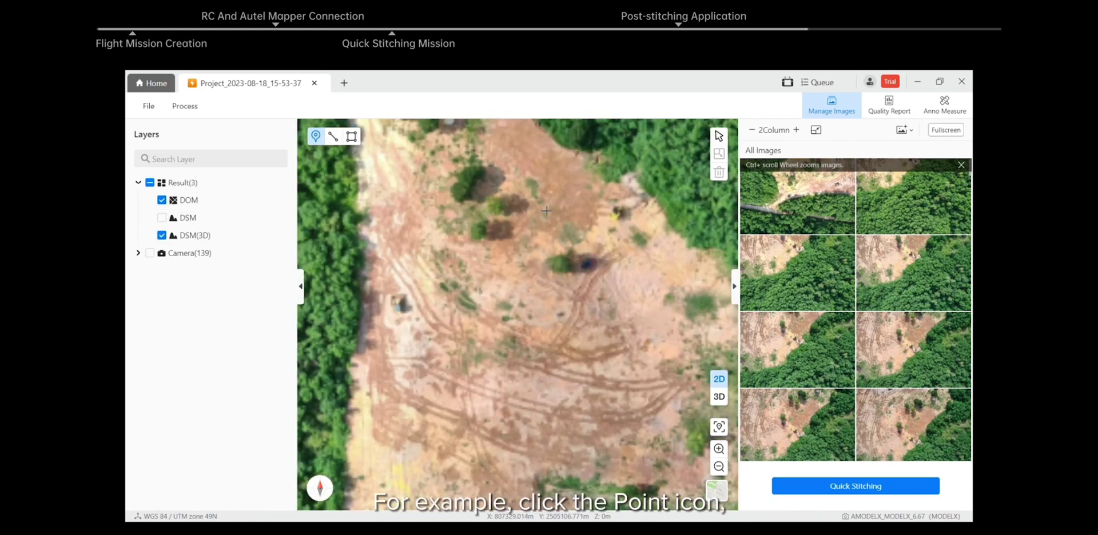
left_click(616, 212)
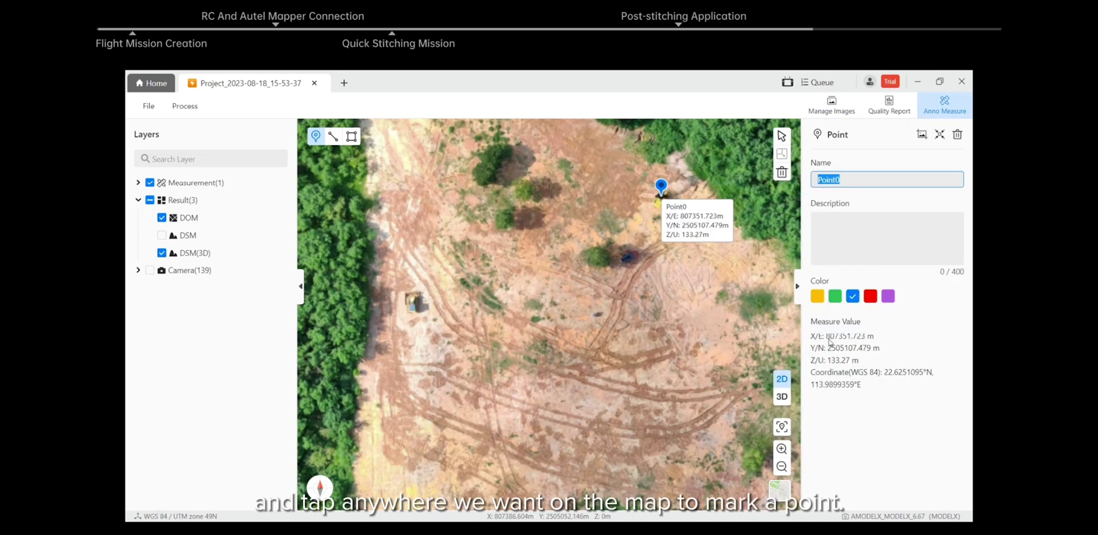
scroll(597, 297, "down", 2)
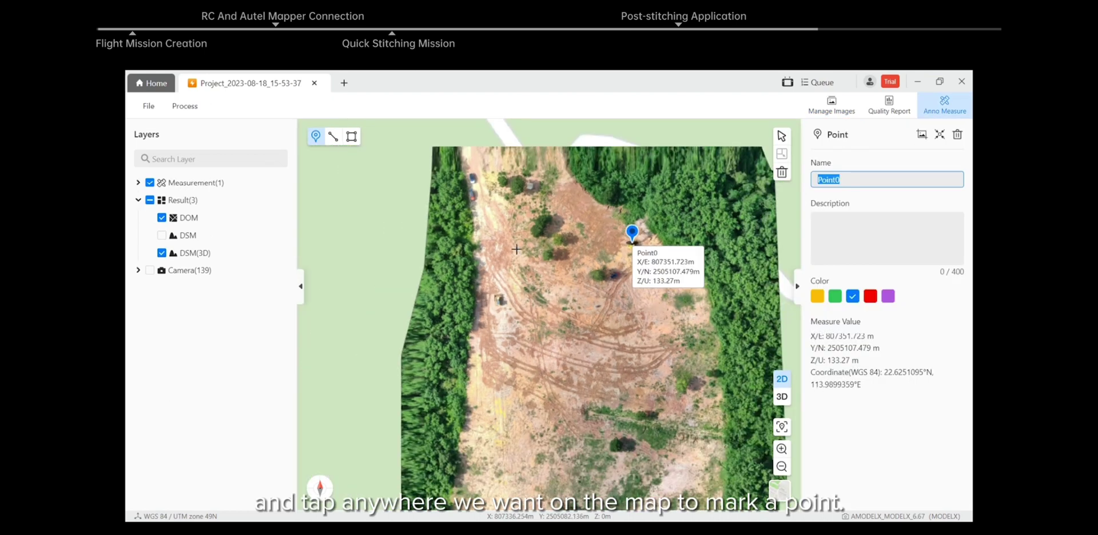
Measure a 121.40 m distance line across the clearing
left_click(333, 137)
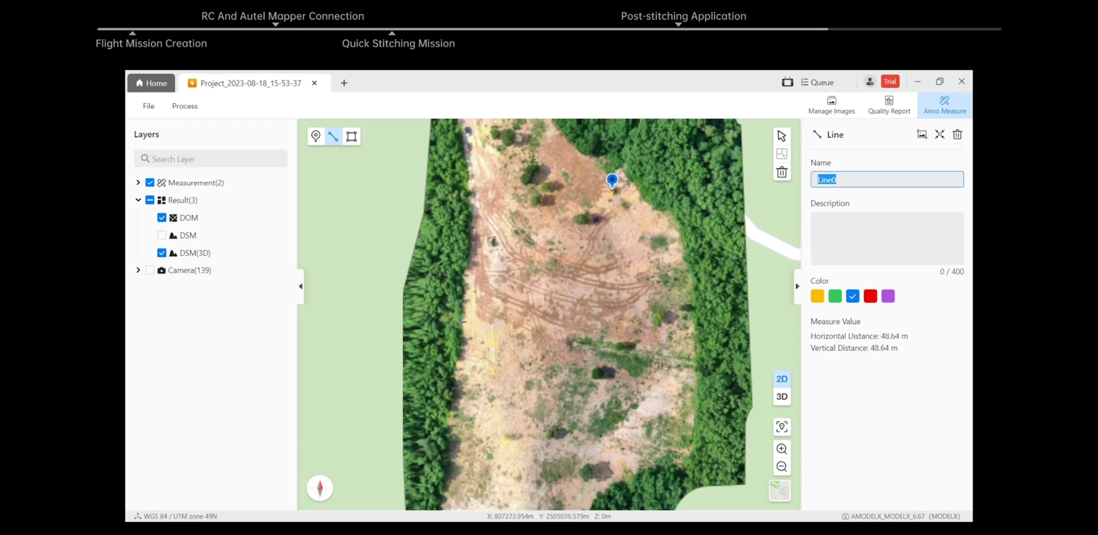
left_click(460, 324)
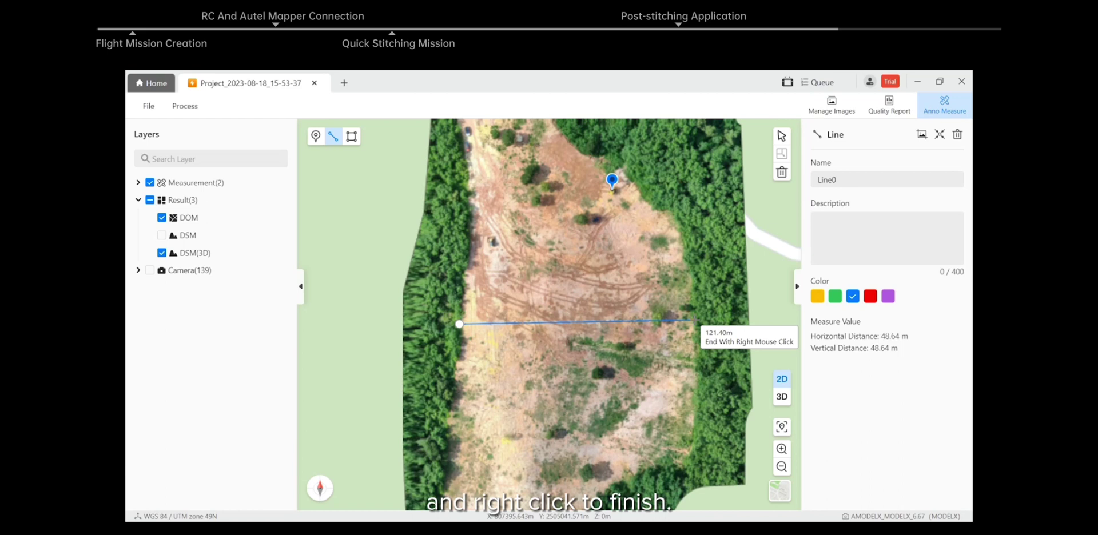
right_click(697, 320)
scroll(586, 315, "down", 2)
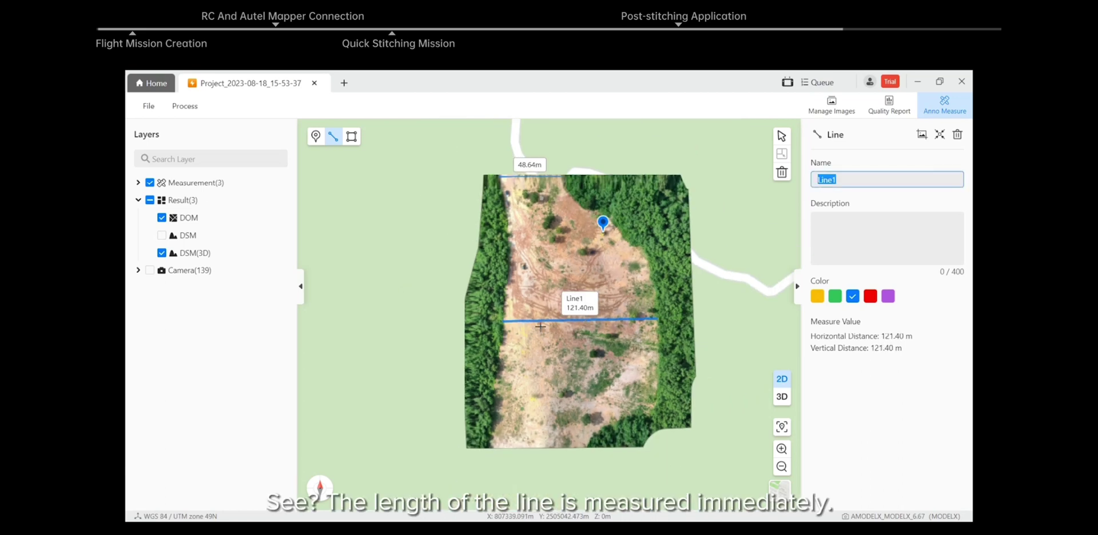
scroll(541, 366, "up", 1)
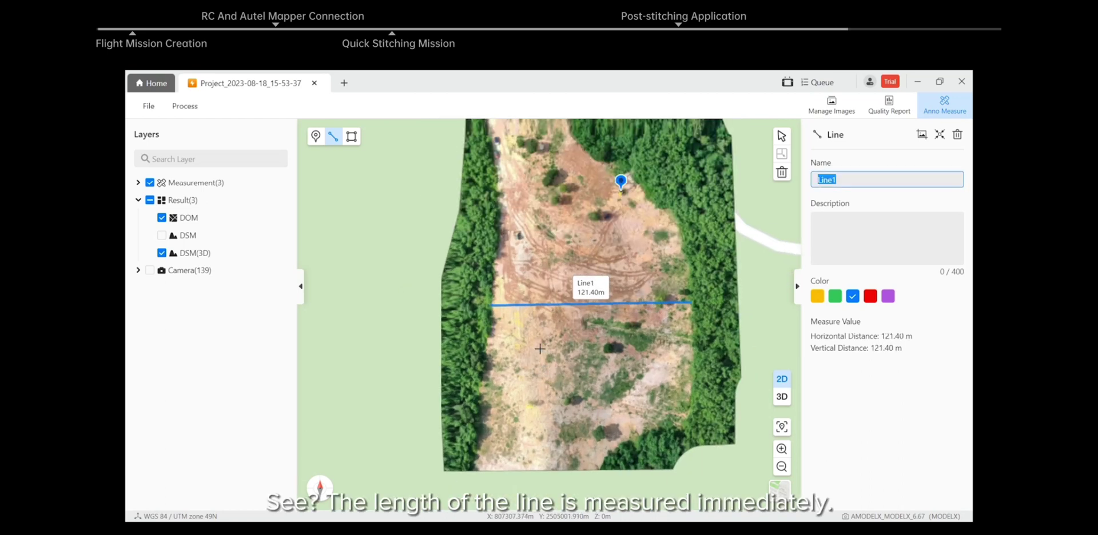
scroll(528, 335, "down", 1)
Measure a four-cornered area over the cleared ground as Area0
left_click(351, 136)
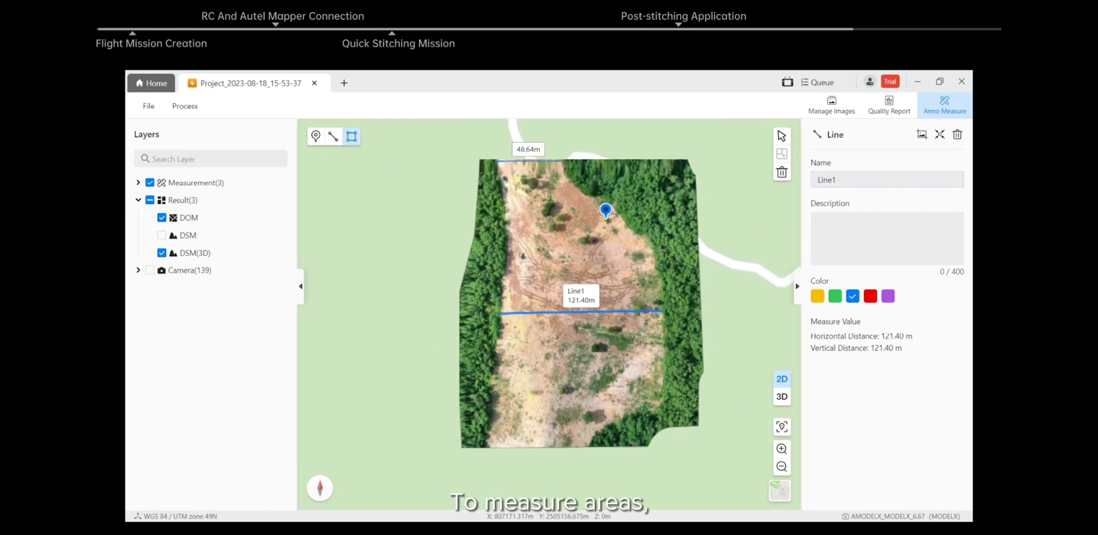
left_click(504, 244)
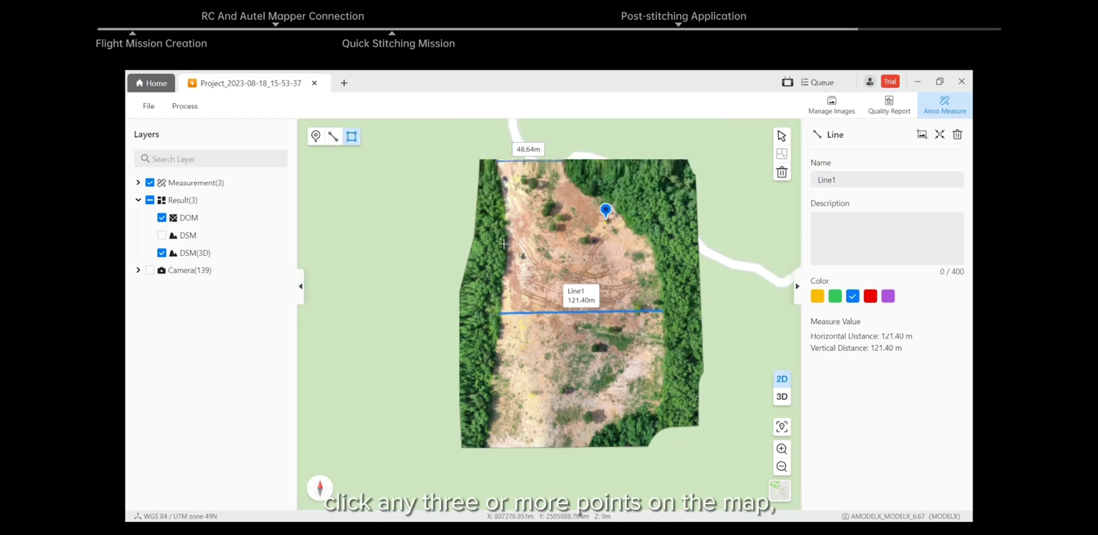
left_click(642, 236)
left_click(657, 401)
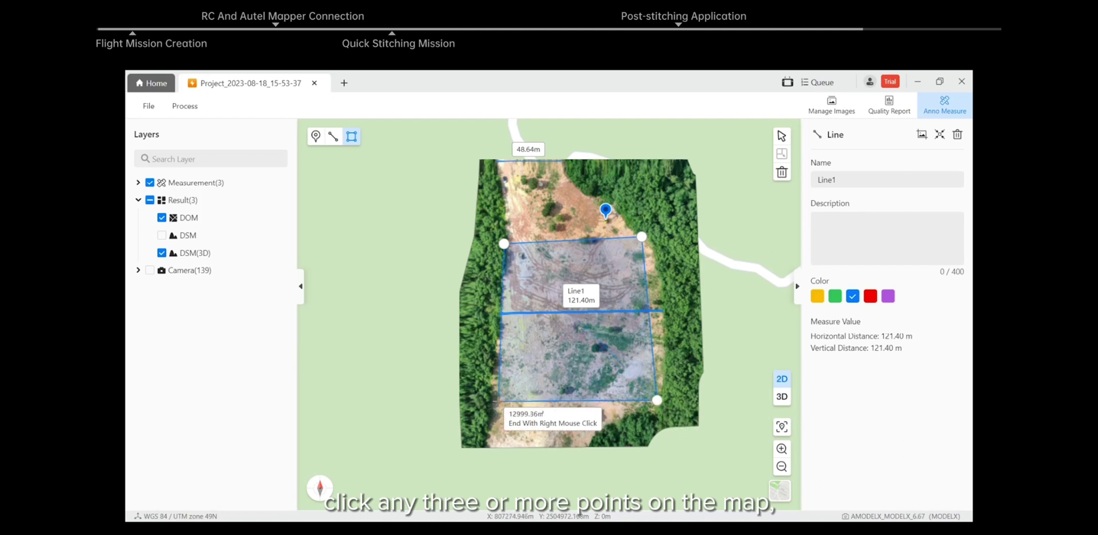
left_click(493, 400)
right_click(493, 400)
scroll(583, 314, "up", 1)
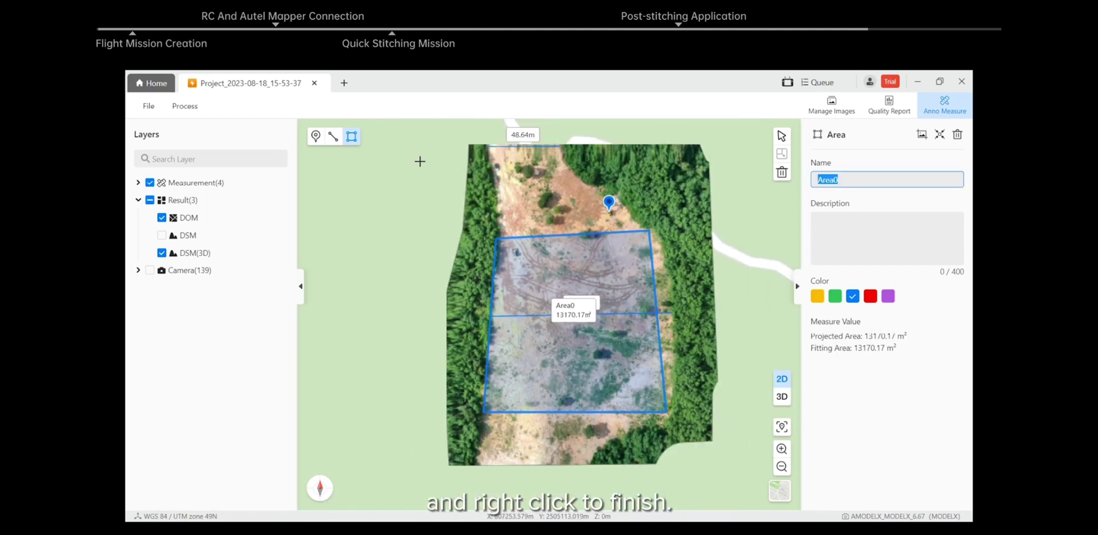
Hide Line1, select Area0, and tilt the 3D model to a near top-down view
left_click(138, 182)
left_click(162, 218)
left_click(657, 309)
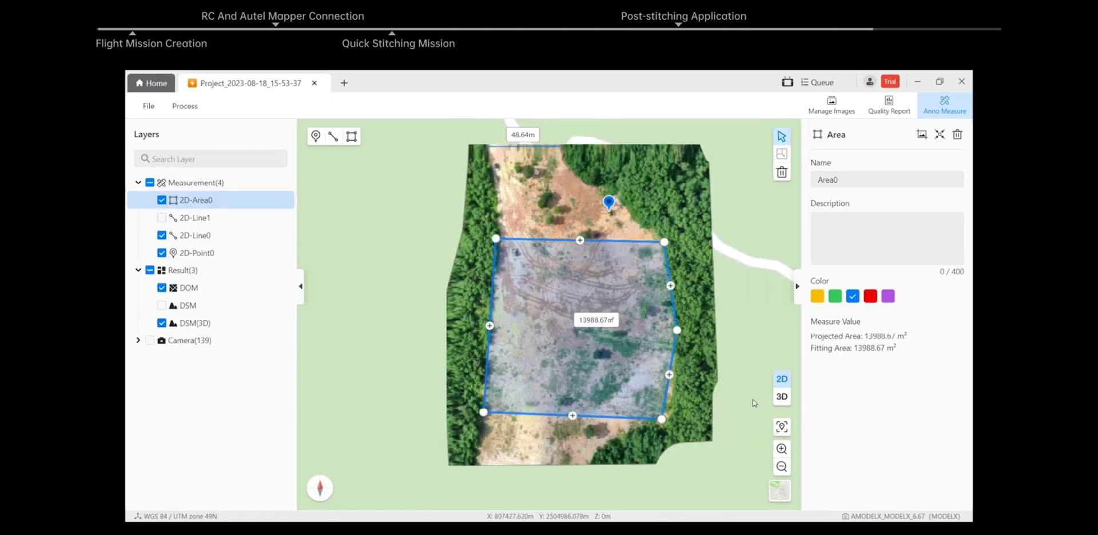
left_click(782, 397)
left_click_drag(646, 353, 571, 294)
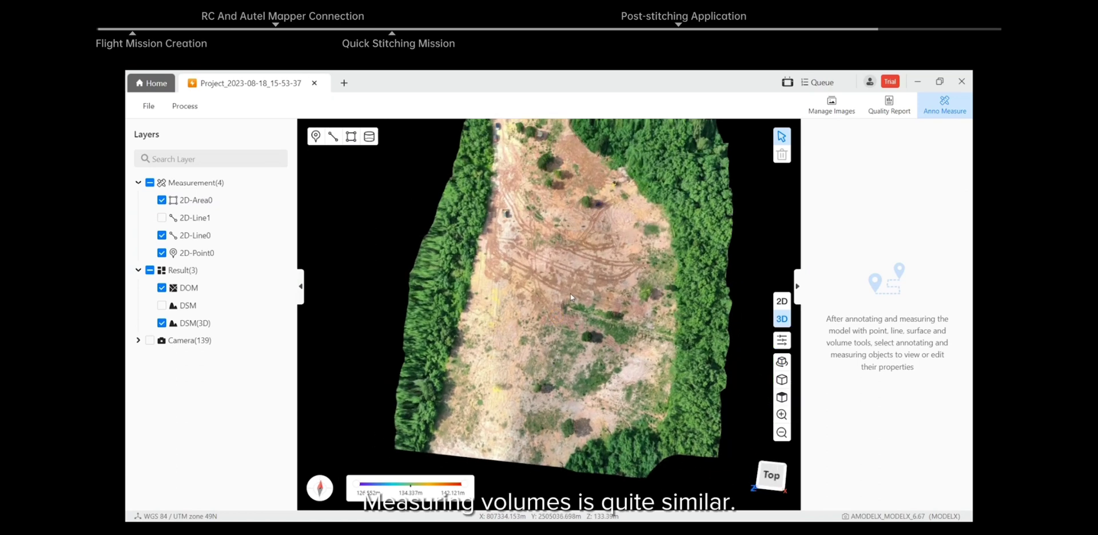
Outline a four-cornered volume region over the clearing, adding a vertex to push the right edge out
left_click(368, 137)
scroll(517, 245, "up", 2)
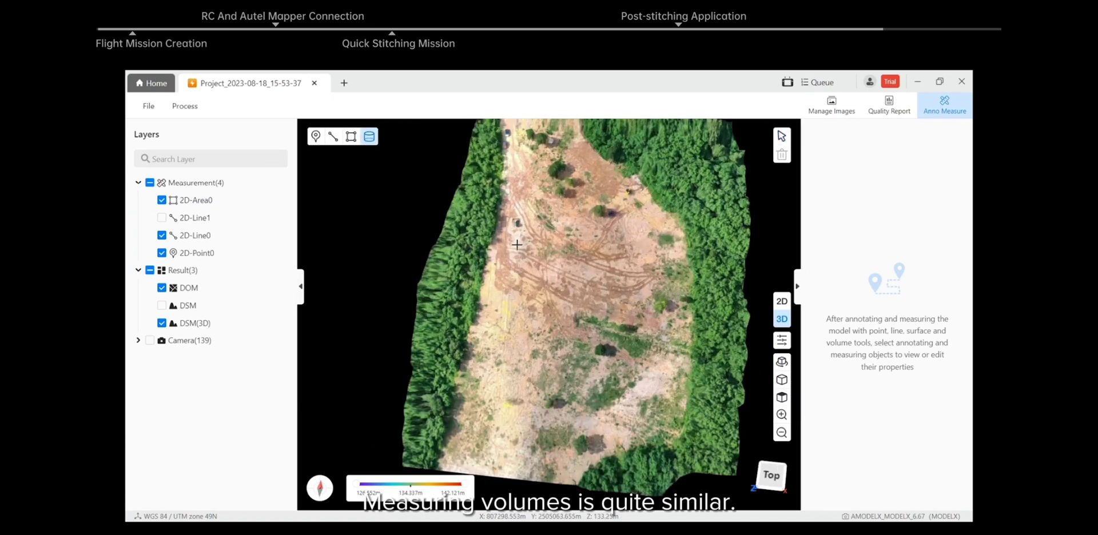
left_click(493, 214)
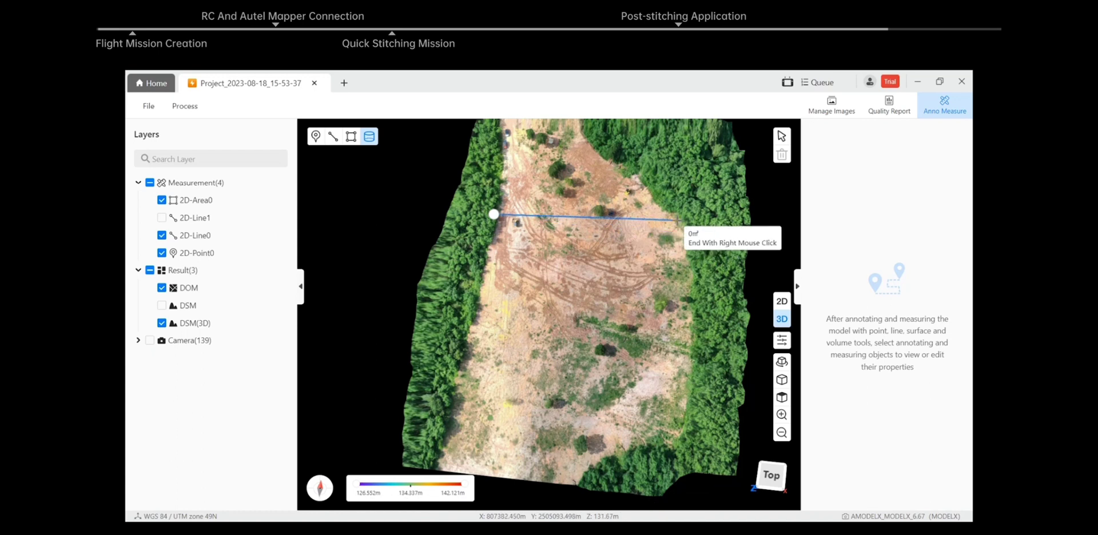
left_click(671, 219)
left_click(675, 428)
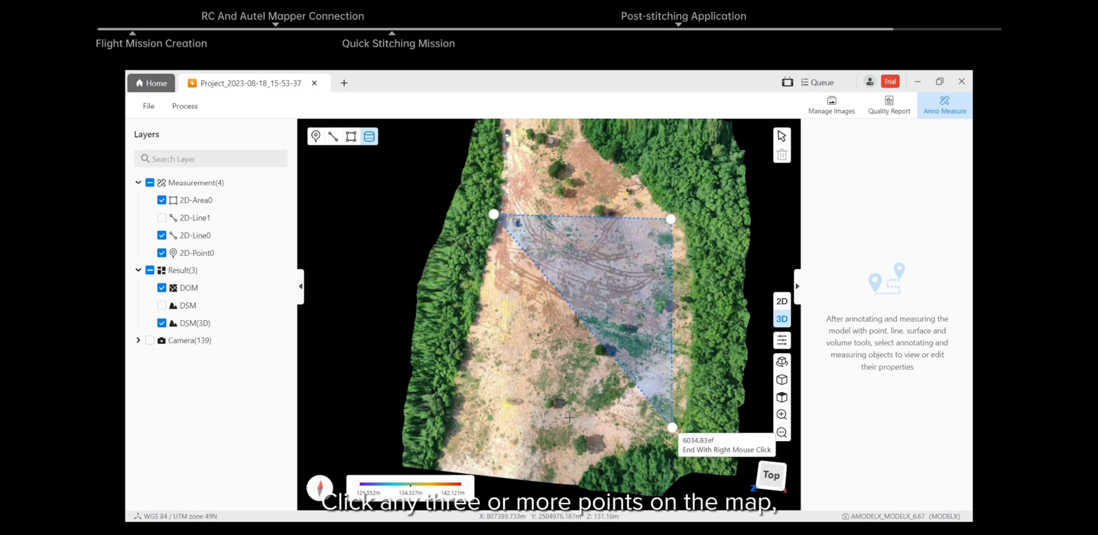
left_click(448, 415)
right_click(447, 416)
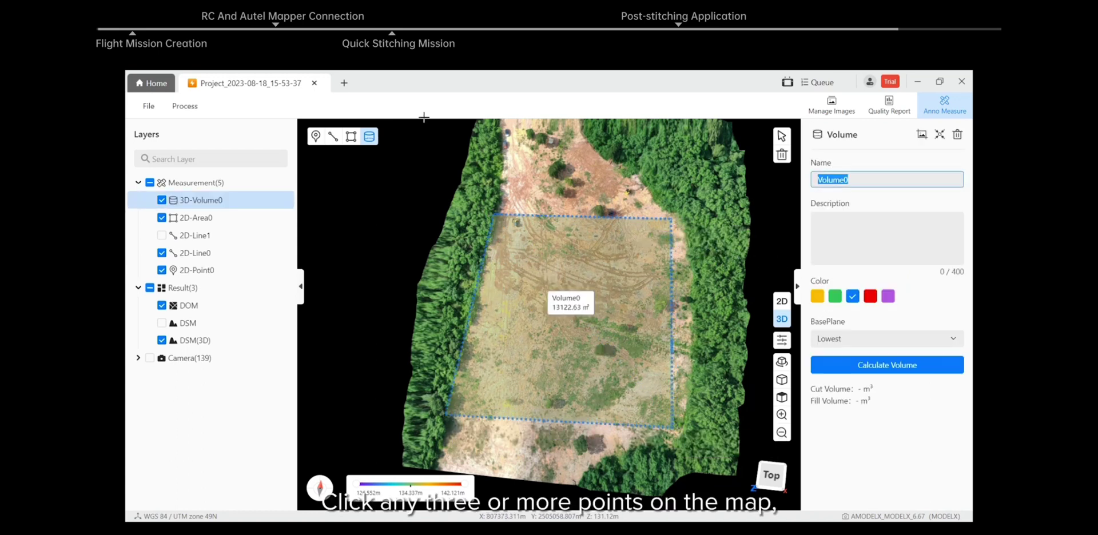
left_click(781, 137)
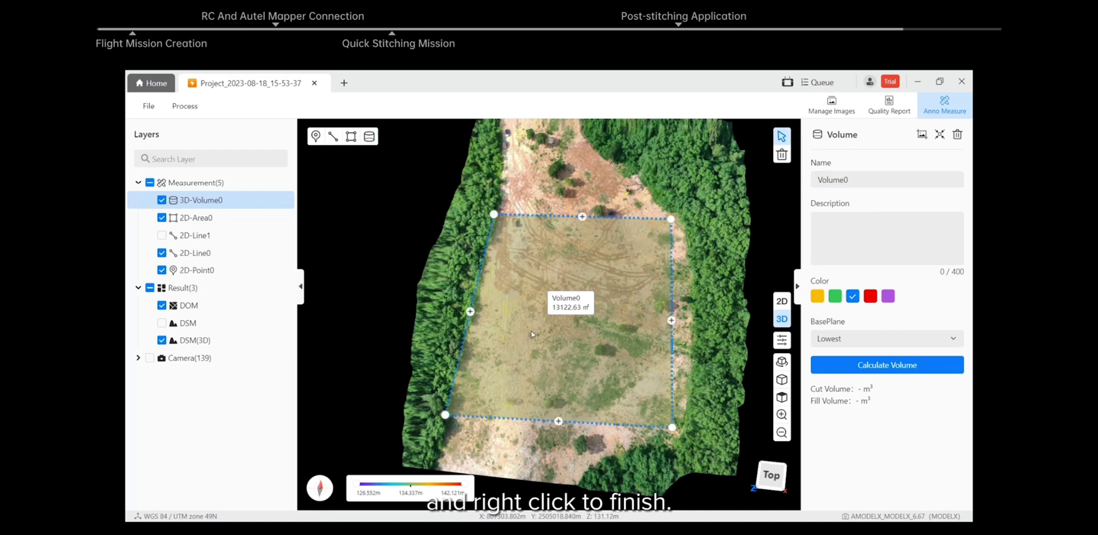
left_click_drag(672, 320, 692, 324)
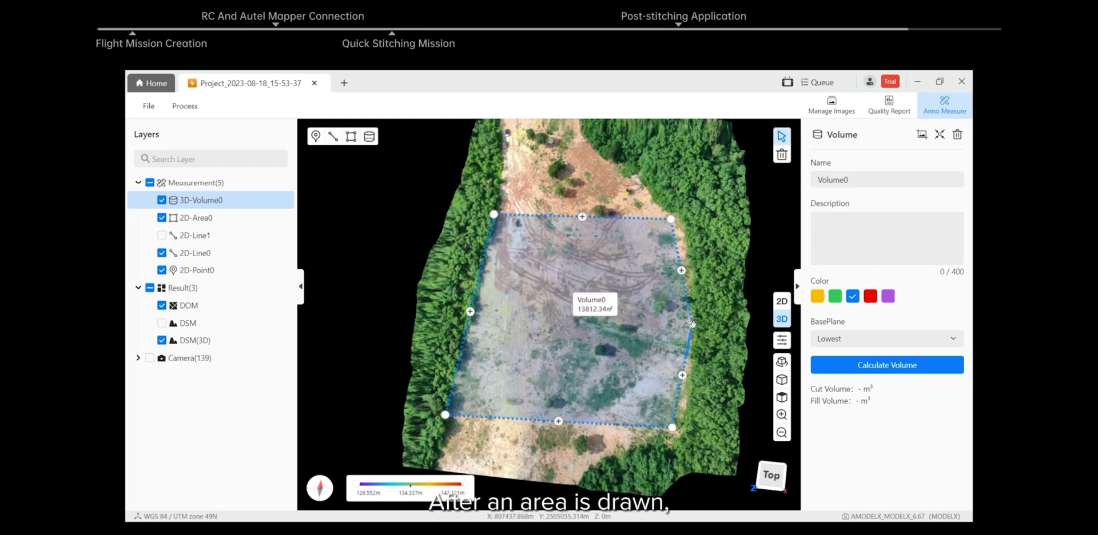
Calculate Volume0 against the Lowest base plane, giving 22115.545 m³ cut
left_click(892, 342)
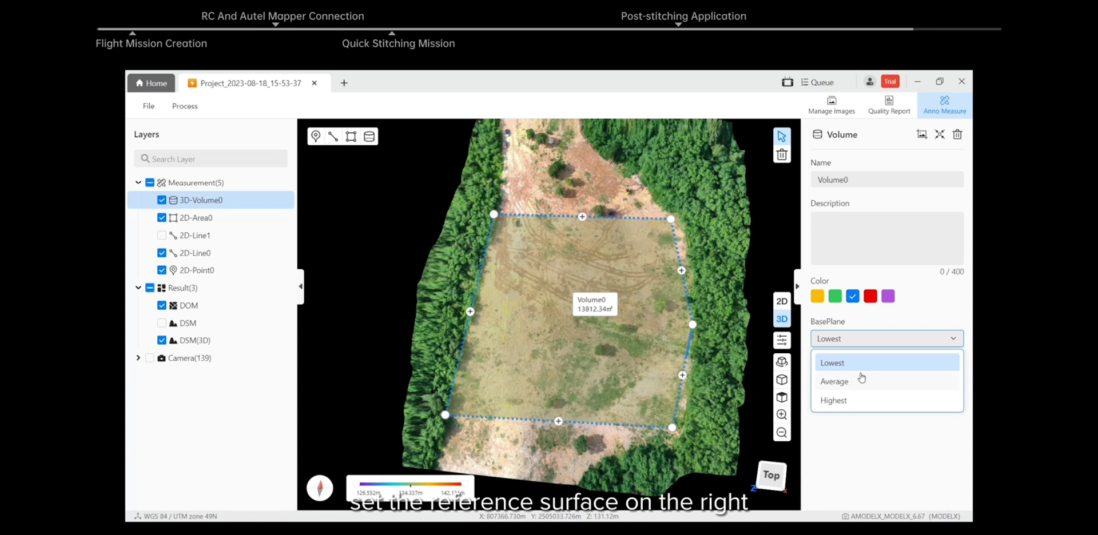
left_click(880, 440)
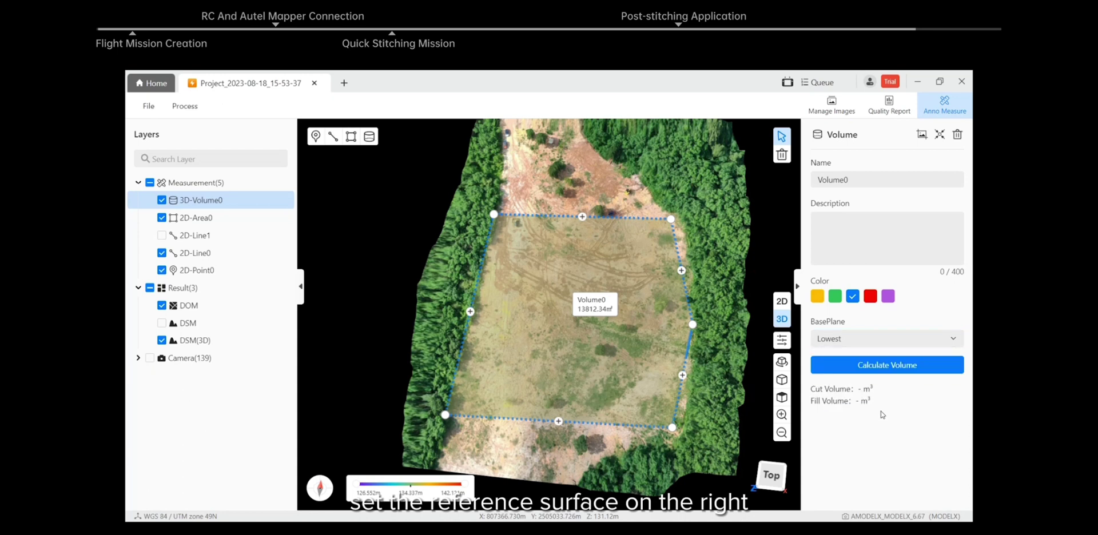
left_click(902, 371)
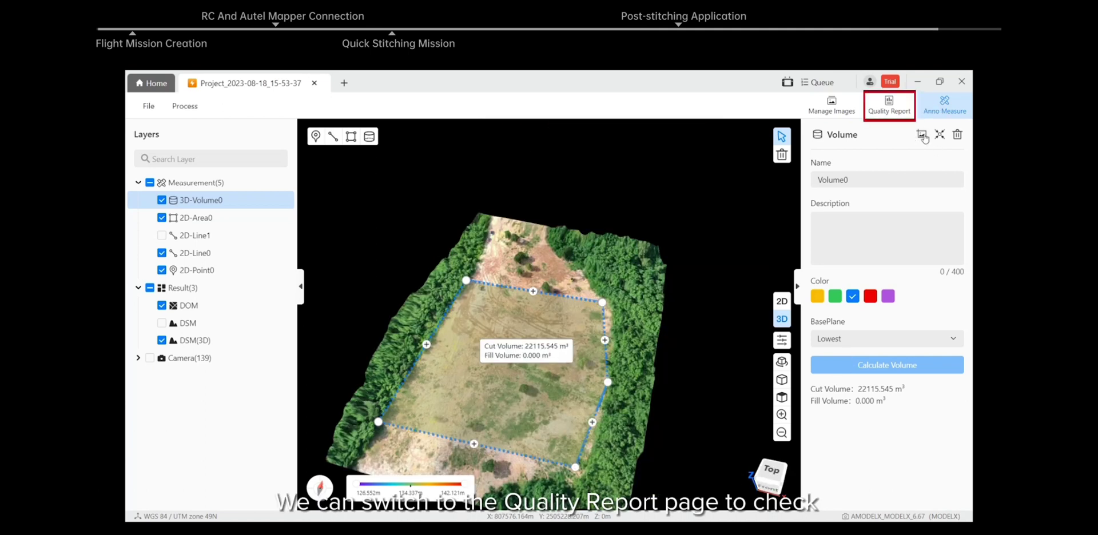
Export the quality report as a PDF and scroll the opened report to its DSM preview
left_click(886, 109)
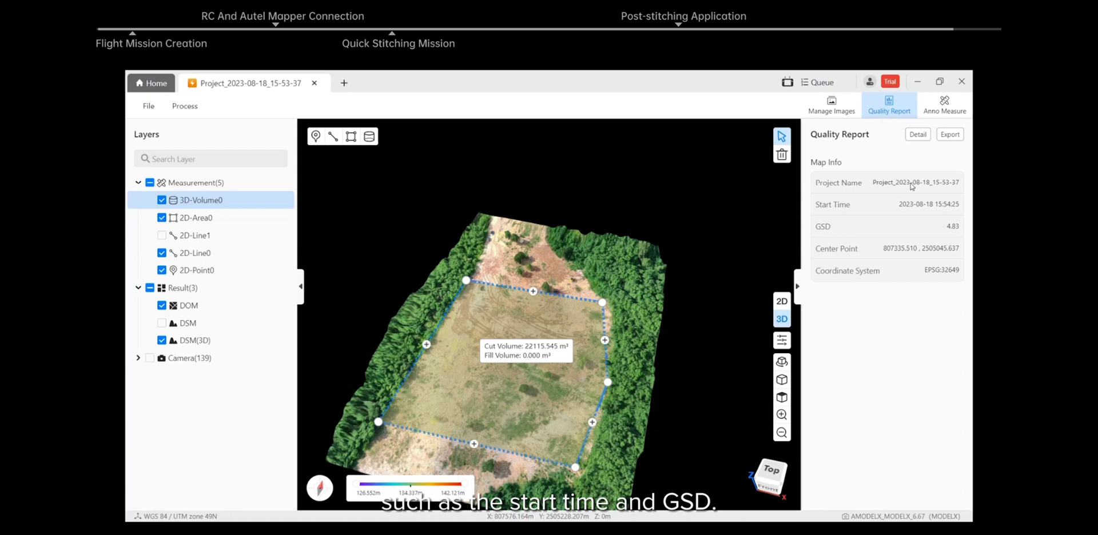
left_click(956, 140)
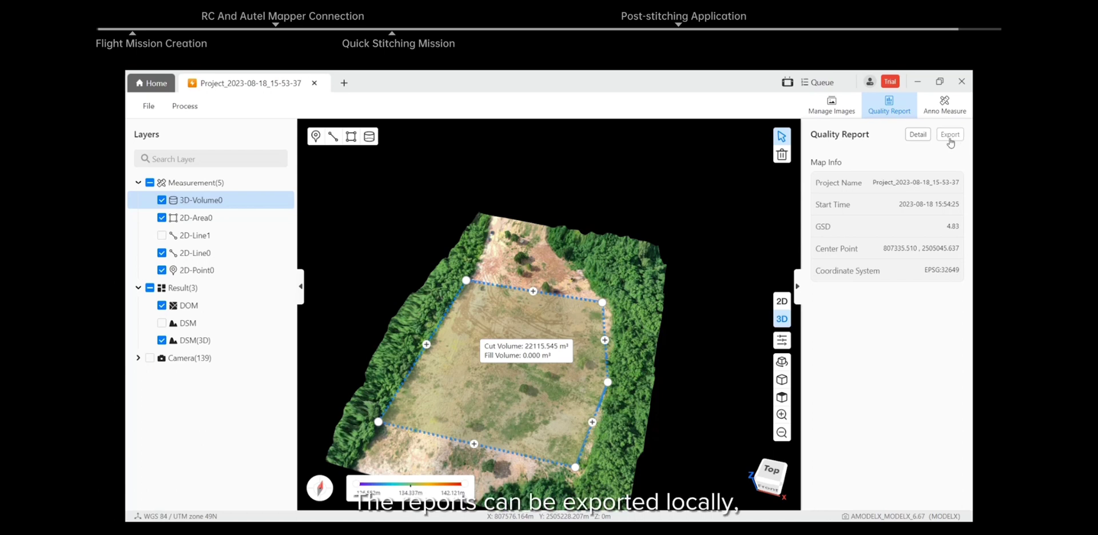
left_click(620, 255)
left_click(691, 458)
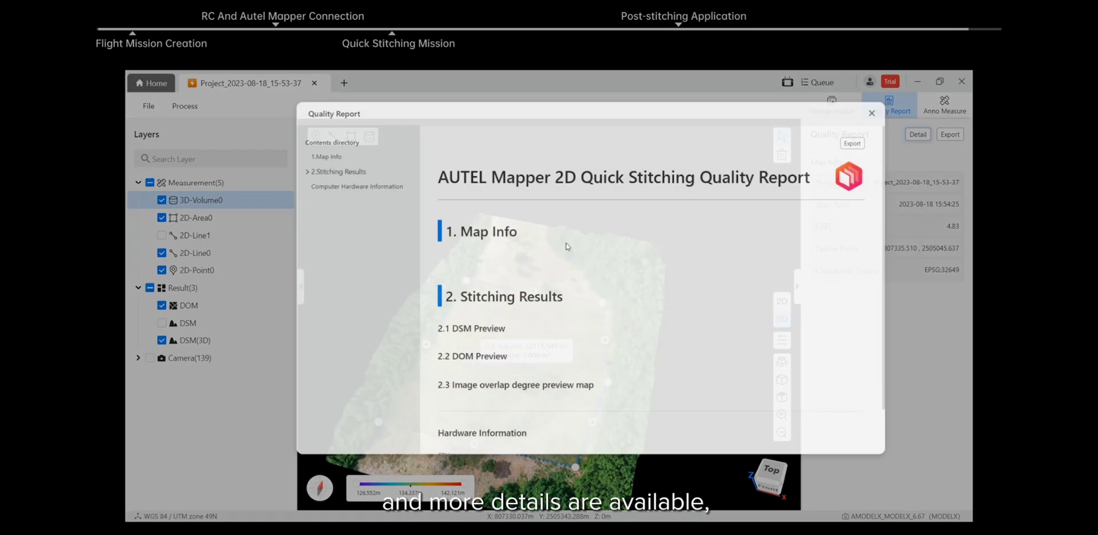
scroll(540, 280, "down", 8)
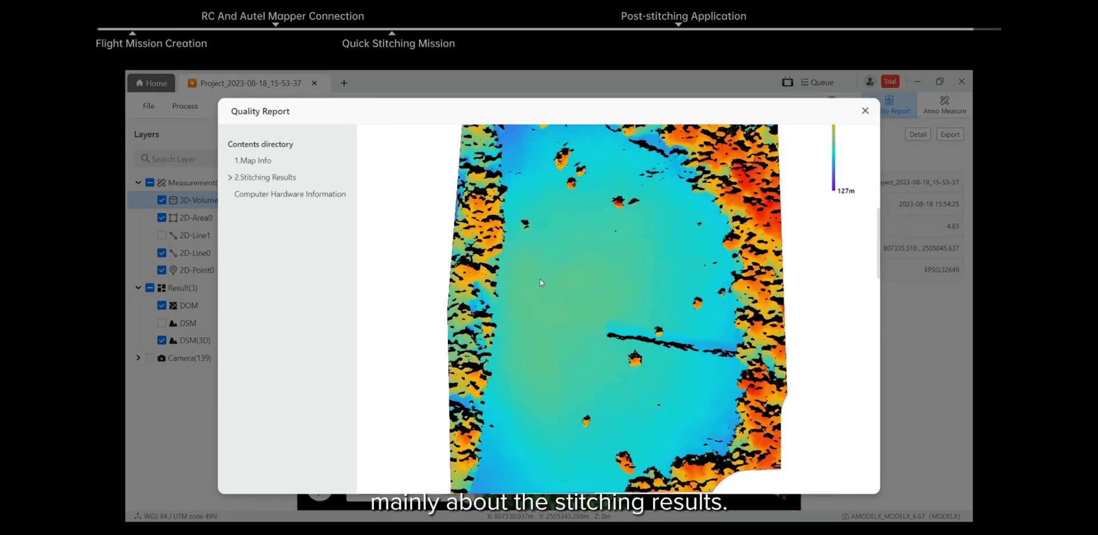